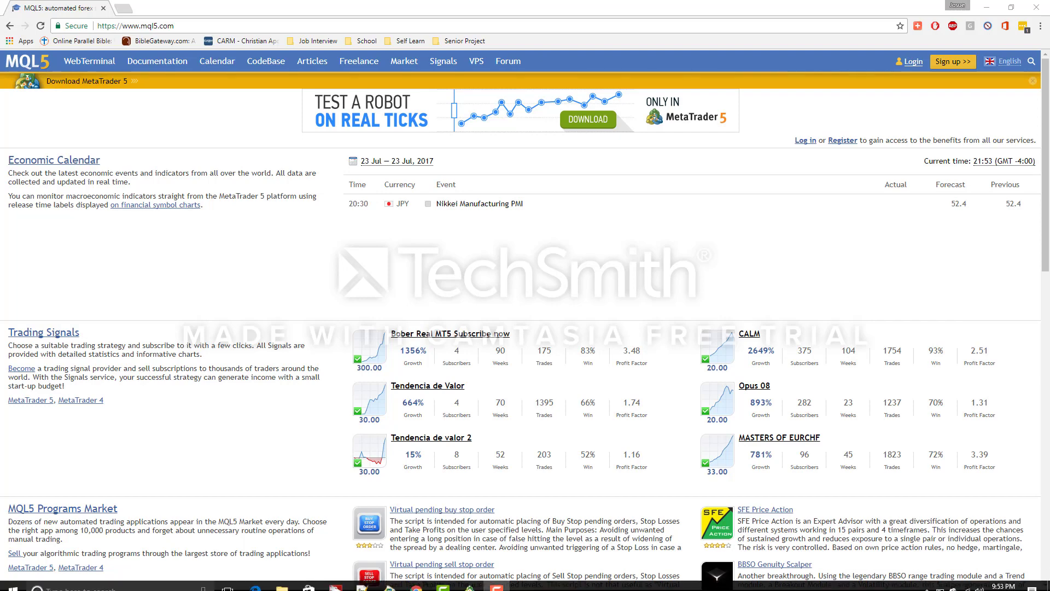
Search the computer for 'meta' and launch the MetaEditor desktop app
left_click(101, 580)
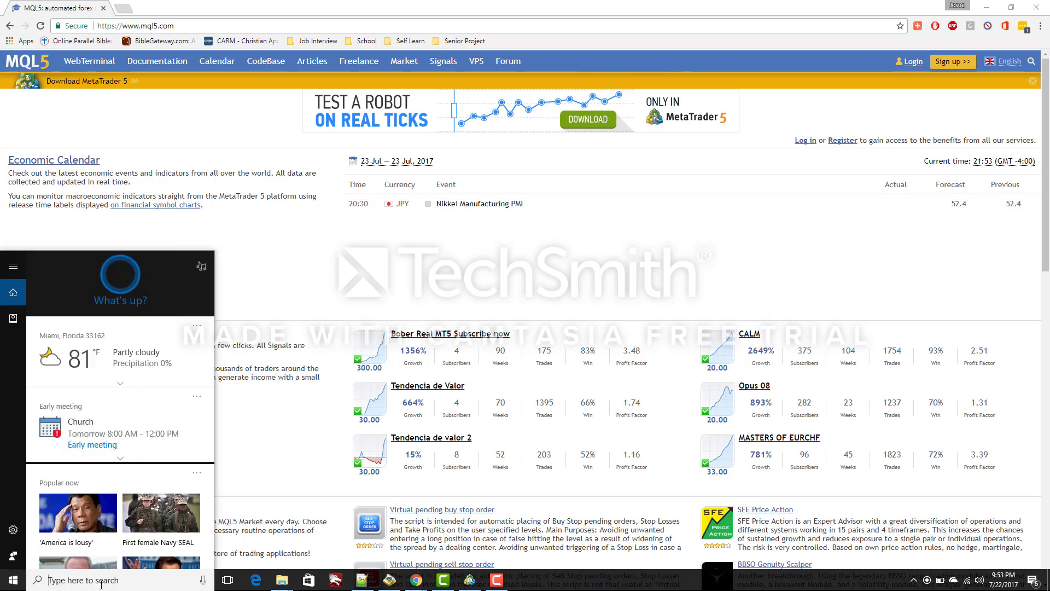
type("meta")
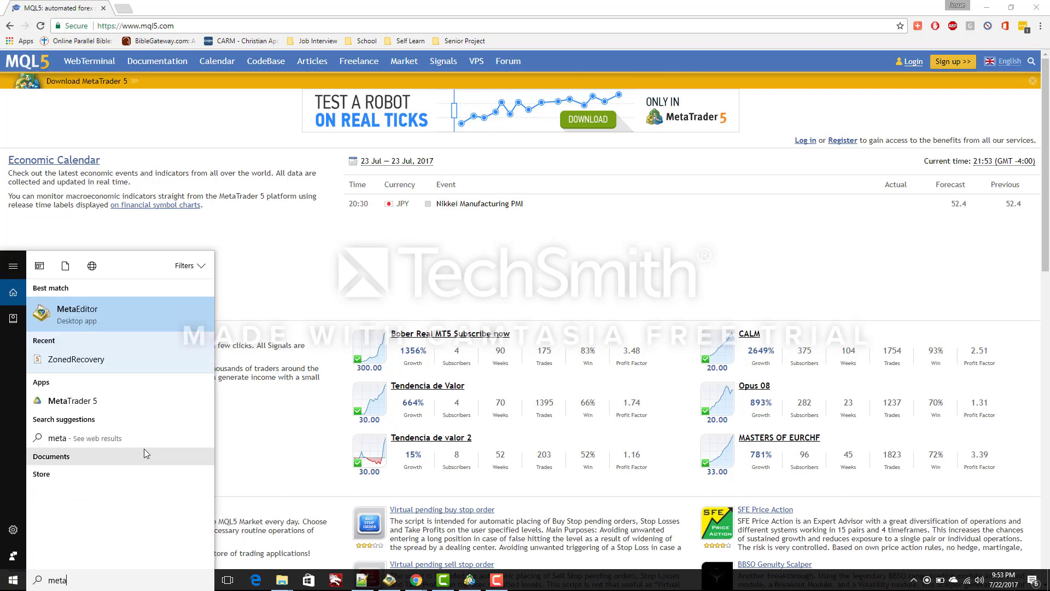
left_click(129, 324)
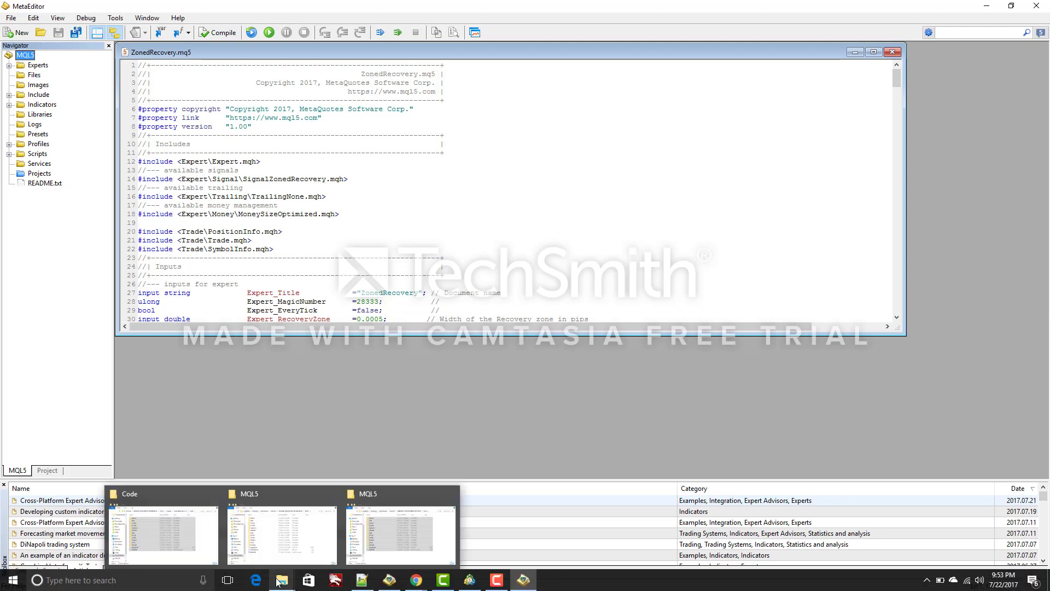
Bring the downloaded Code folder's File Explorer window to the front
right_click(282, 581)
left_click(281, 582)
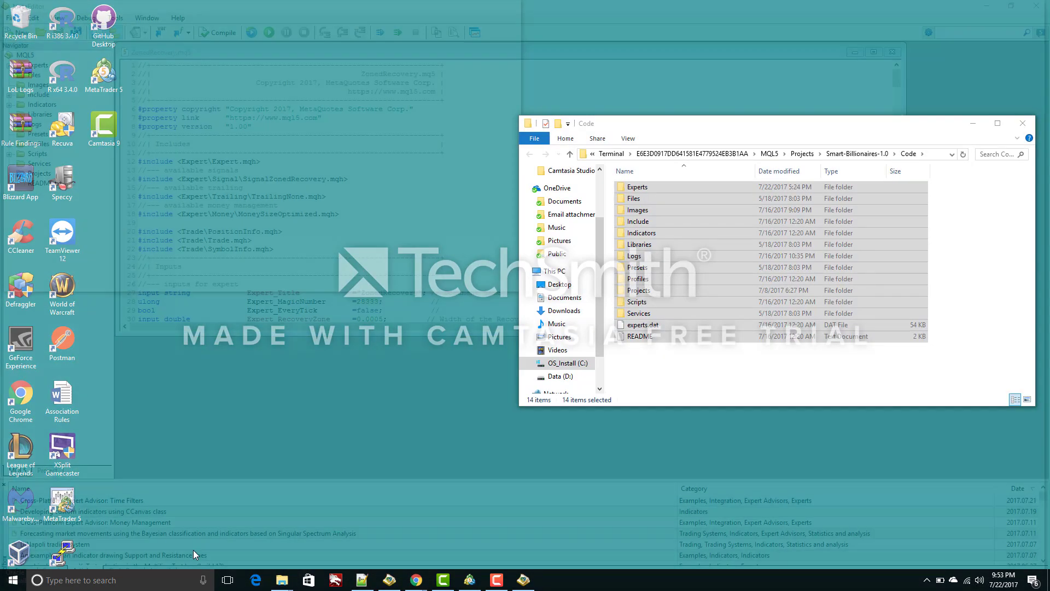
left_click(193, 550)
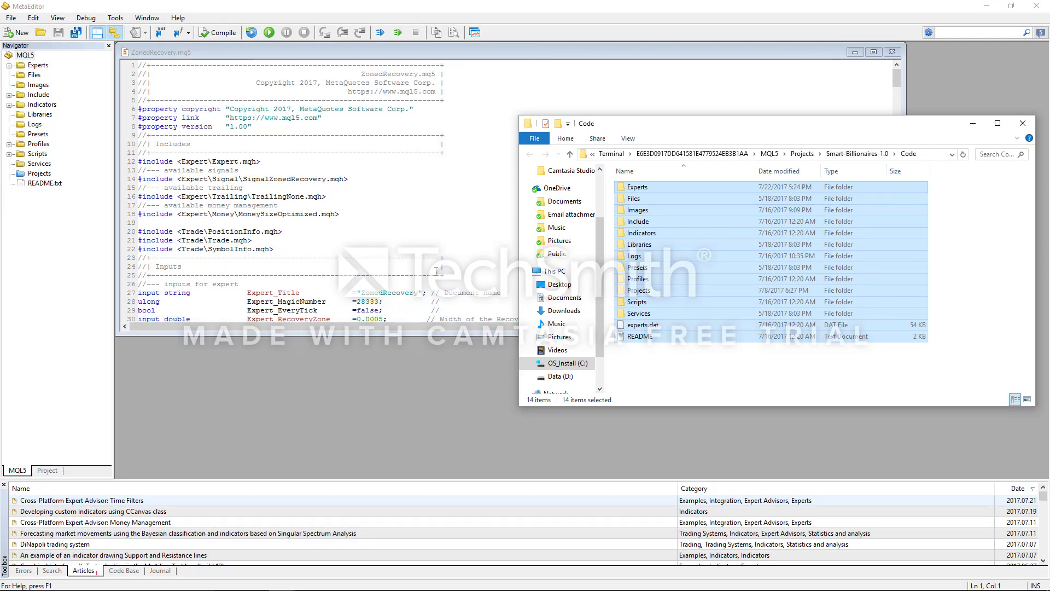
Open MetaEditor's MQL5 data folder in File Explorer from the Navigator
left_click(27, 56)
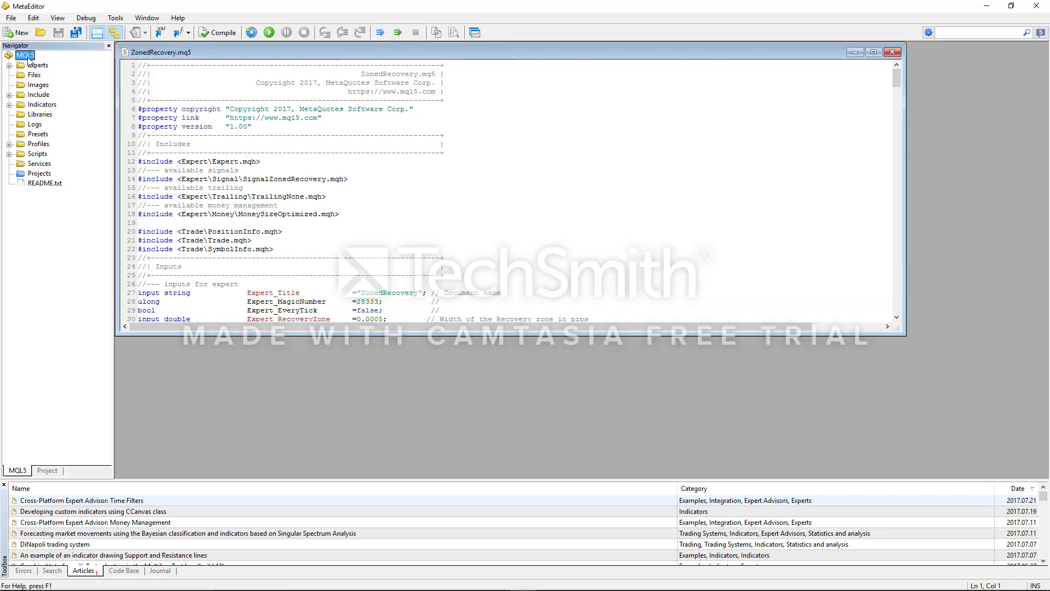
right_click(28, 58)
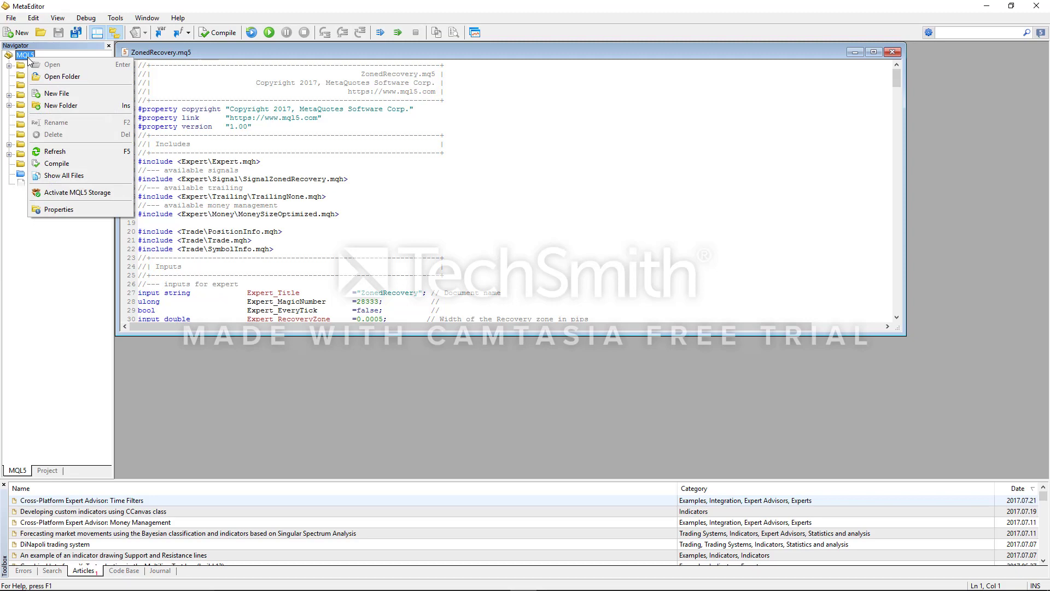
left_click(49, 78)
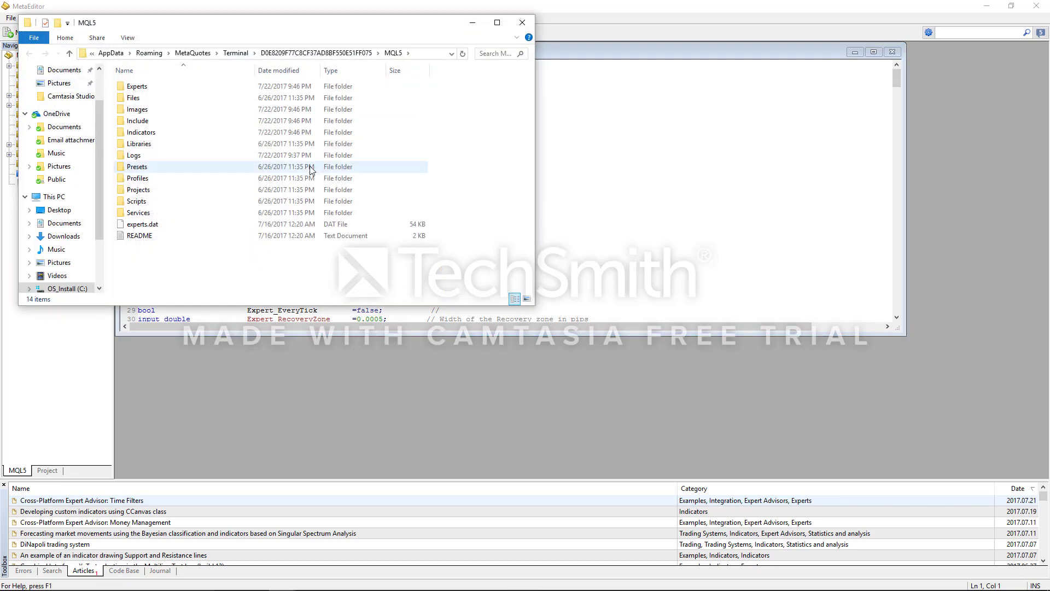
Copy the 545 Code items into MQL5, replacing same-named files, then return to MetaEditor
left_click_drag(451, 242, 396, 86)
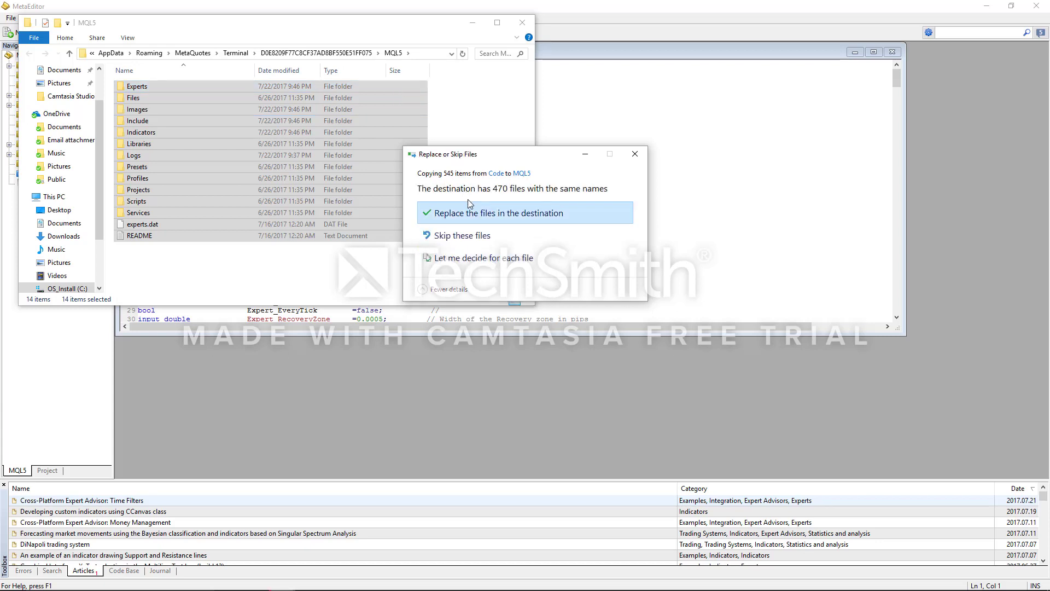
left_click(468, 204)
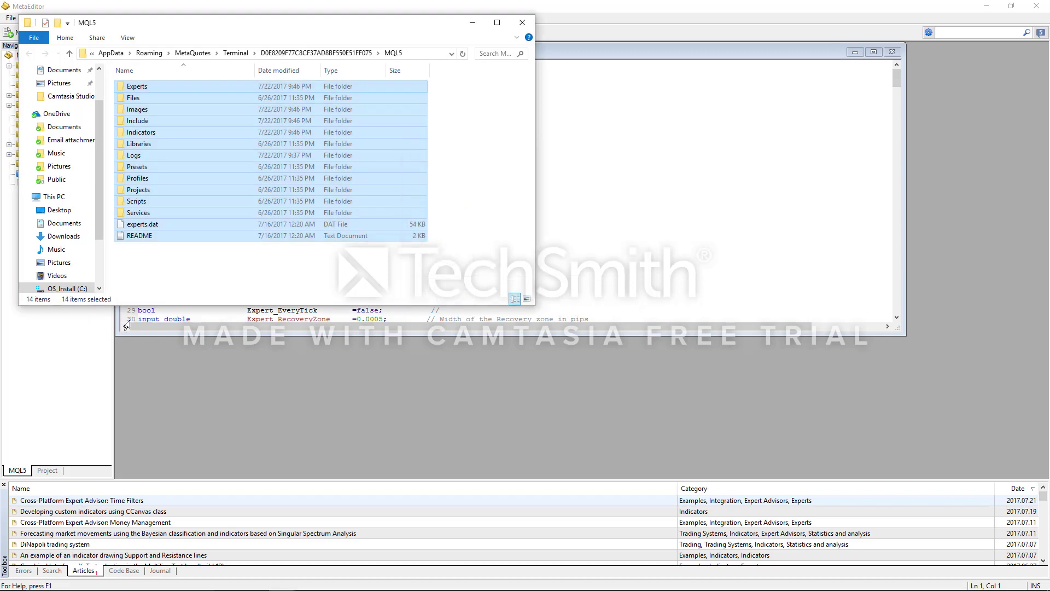
left_click(81, 351)
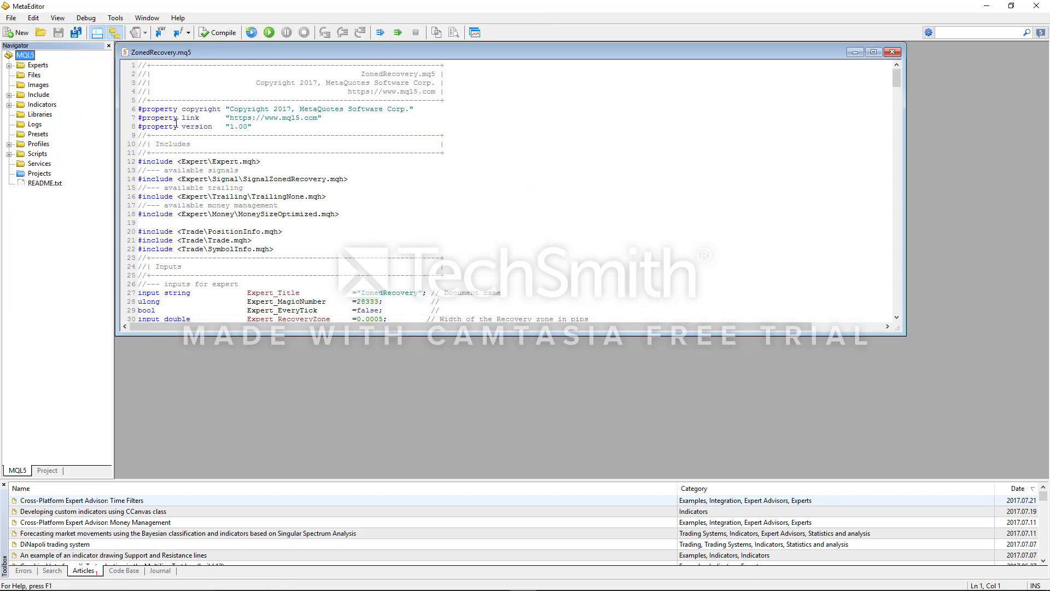
Expand Experts › Advisors in the Navigator and select ZonedRecovery.mq5
left_click(9, 66)
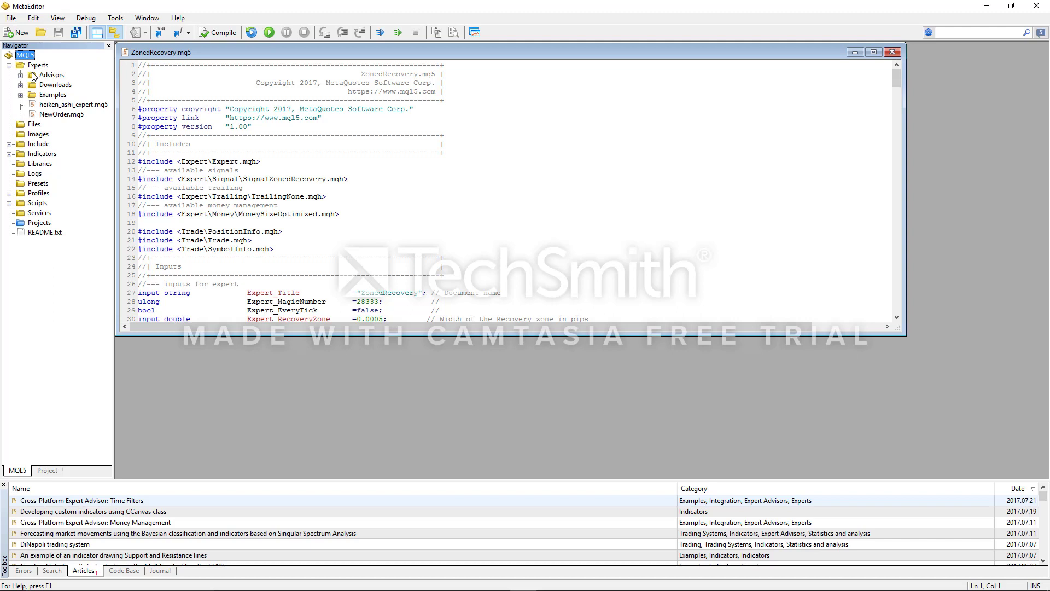
left_click(21, 75)
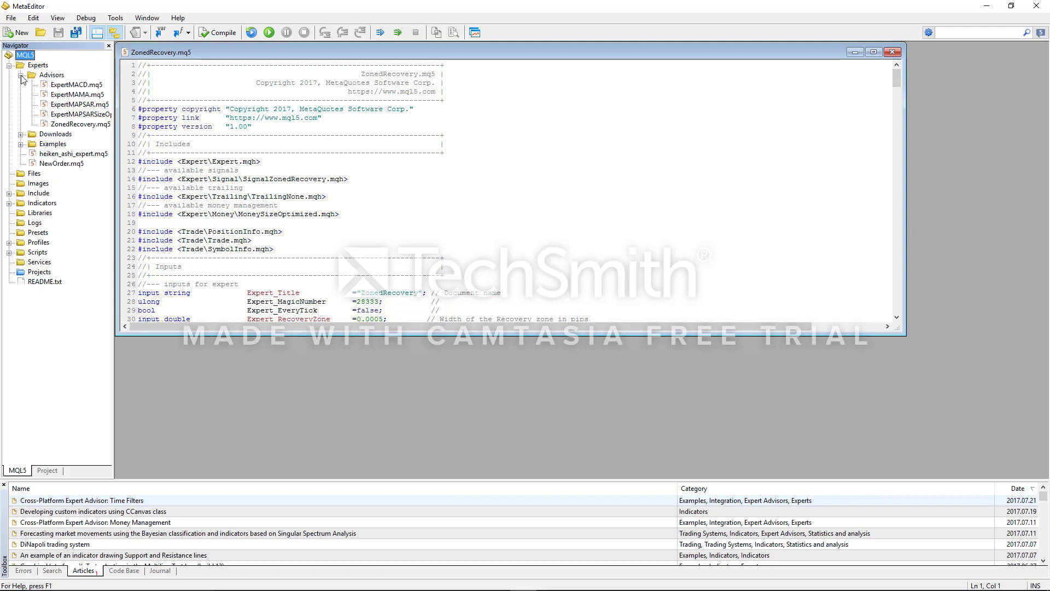
left_click(66, 125)
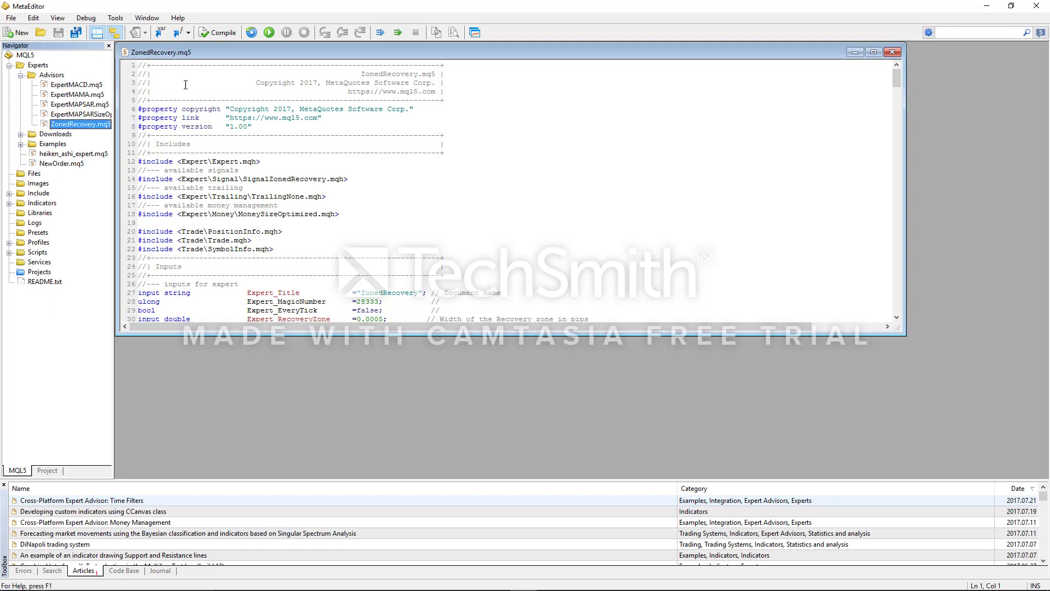
Compile ZonedRecovery.mq5, getting 0 errors and 2 warnings in 1361 msec
left_click(228, 34)
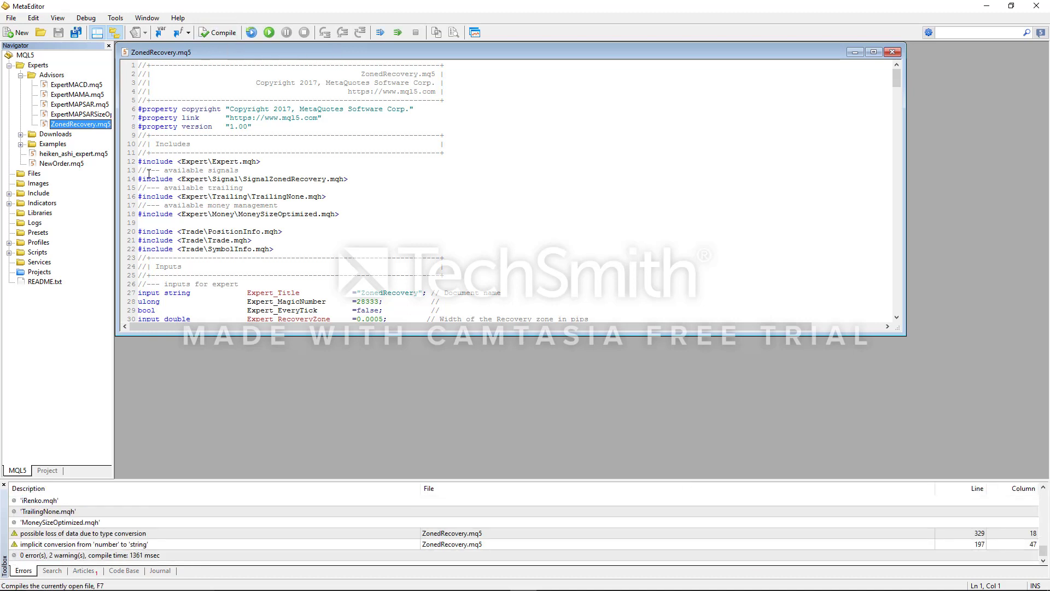